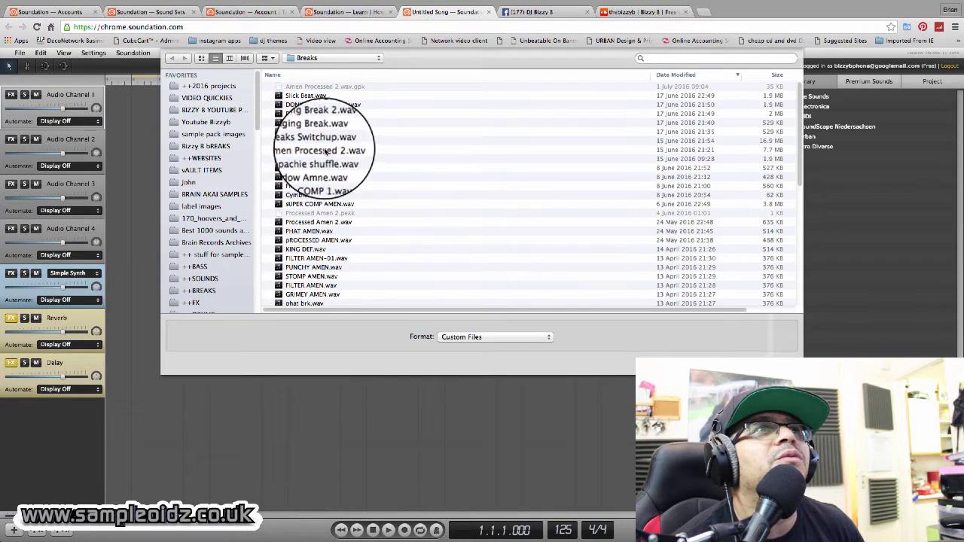
{"action": "scroll", "coordinate": [320, 173], "scroll_direction": "down", "scroll_amount": 5}
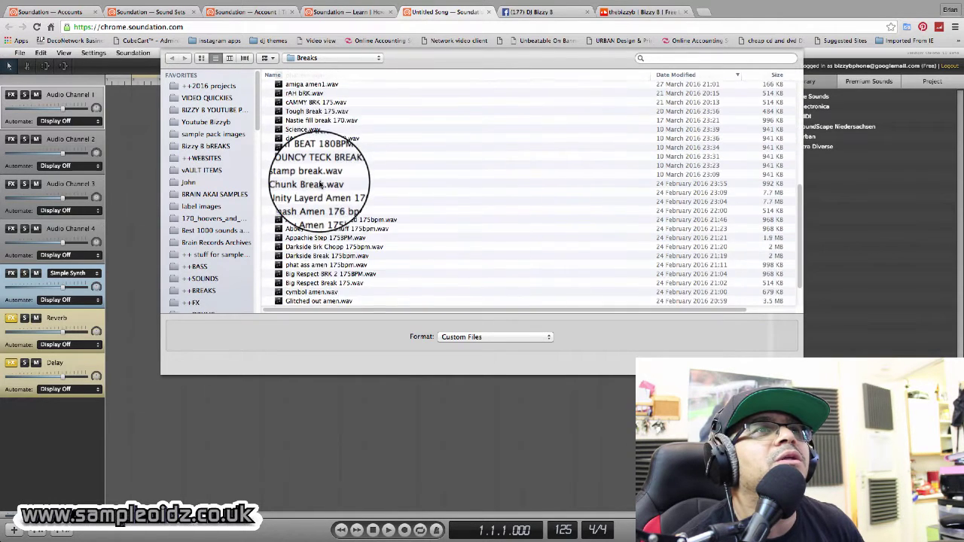
{"action": "scroll", "coordinate": [320, 181], "scroll_direction": "down", "scroll_amount": 5}
{"action": "scroll", "coordinate": [323, 188], "scroll_direction": "down", "scroll_amount": 3}
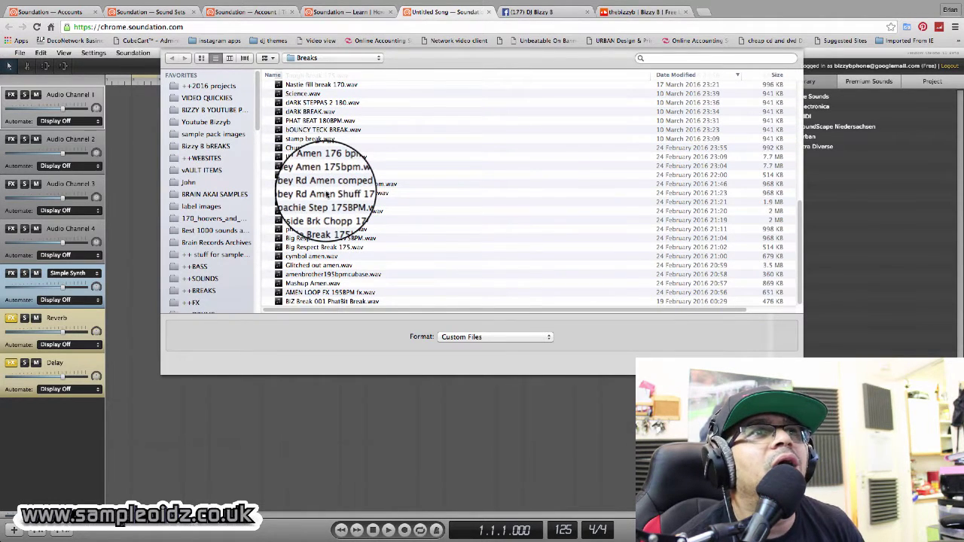
- Import the Abbey Rd Amen comped 175bpm break, set tempo to 175, and loop the opening bar
{"action": "left_click", "coordinate": [340, 183]}
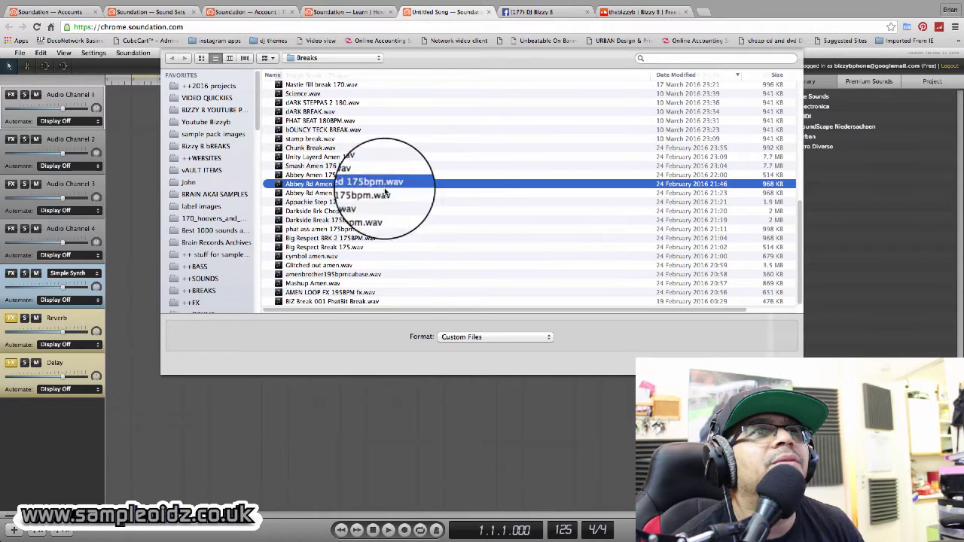
{"action": "left_click", "coordinate": [764, 339]}
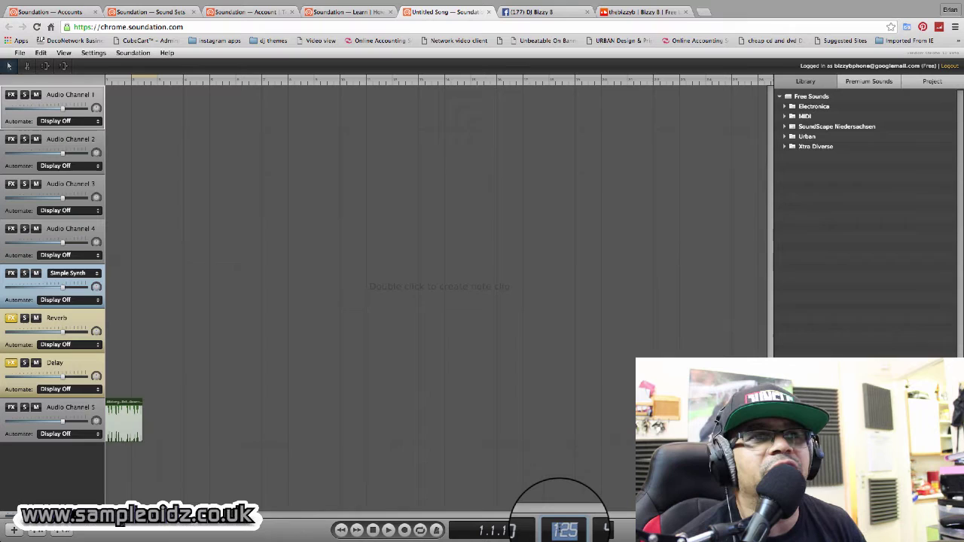
{"action": "double_click", "coordinate": [565, 530]}
{"action": "type", "text": "1"}
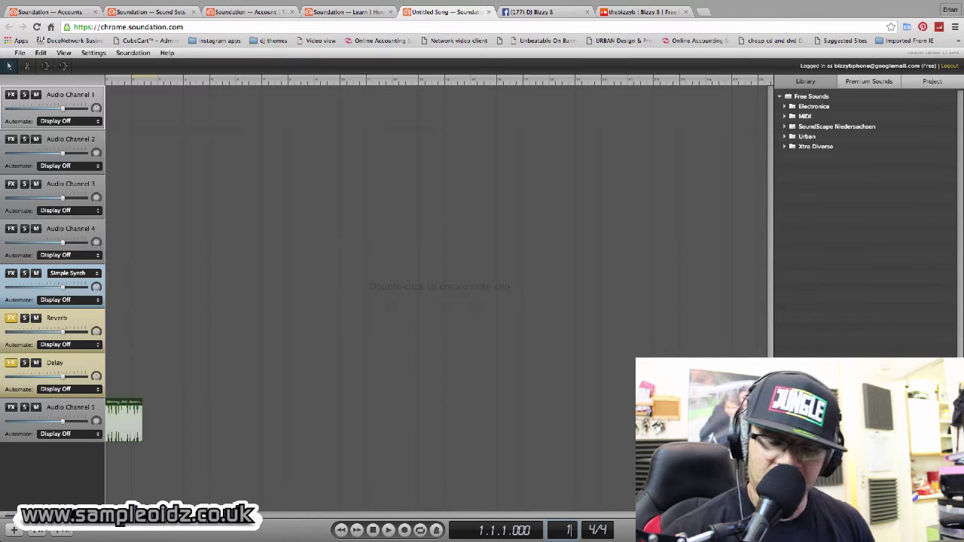
{"action": "type", "text": "75"}
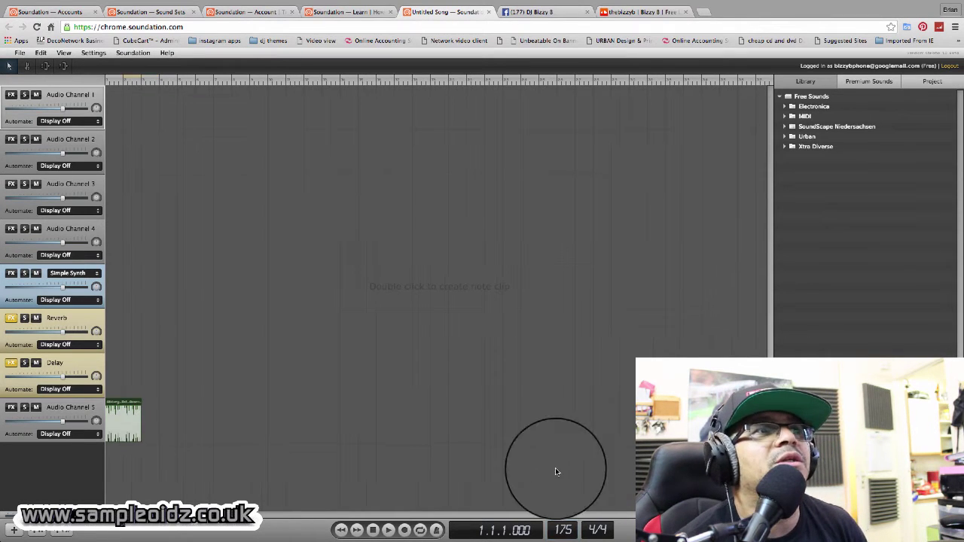
{"action": "left_click", "coordinate": [125, 80]}
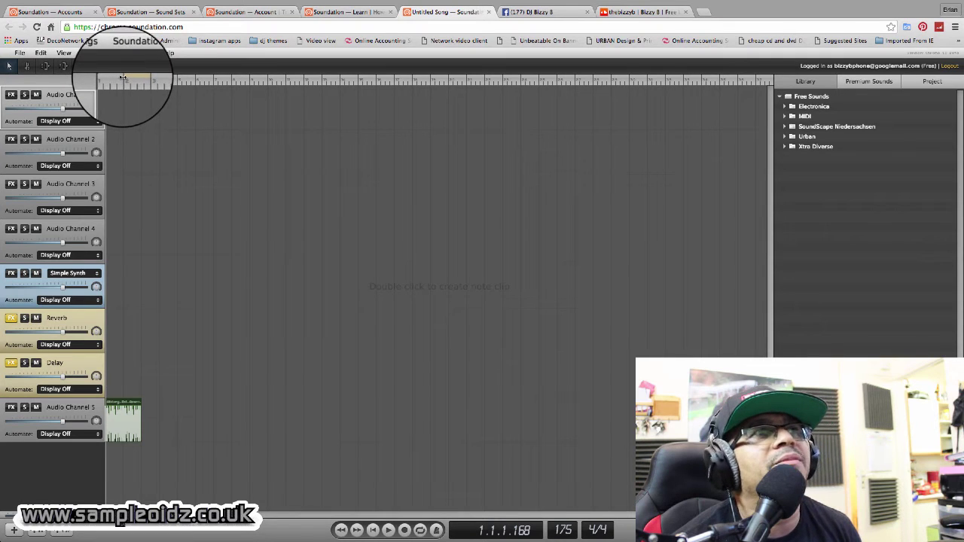
{"action": "left_click_drag", "start_coordinate": [154, 75], "coordinate": [115, 78]}
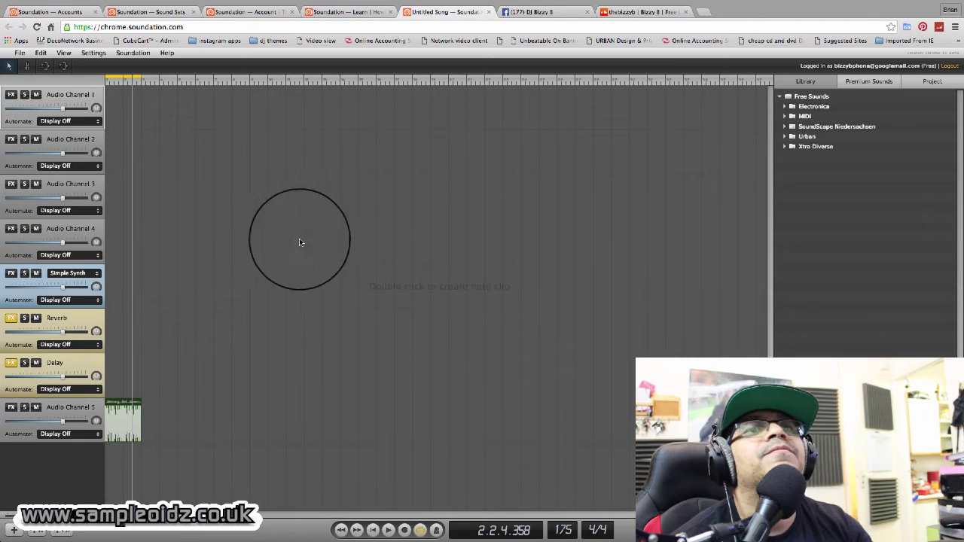
- Switch the synth track's instrument to VA Synth and load a lead preset
{"action": "left_click", "coordinate": [62, 277]}
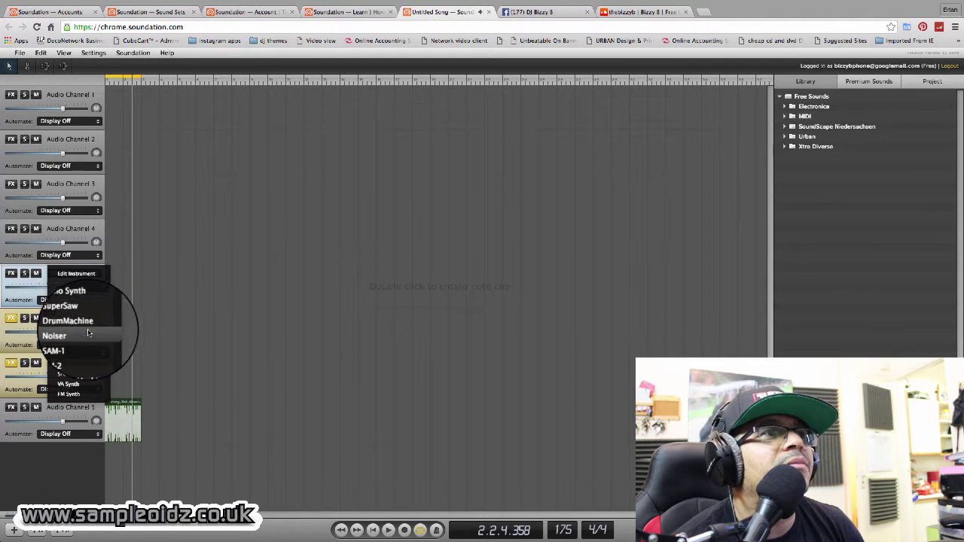
{"action": "left_click", "coordinate": [75, 381]}
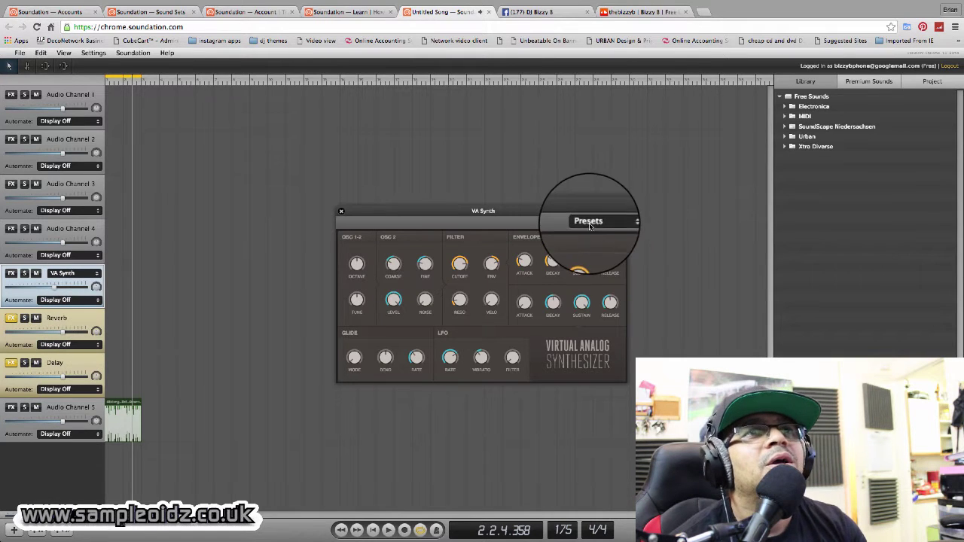
{"action": "left_click", "coordinate": [600, 221]}
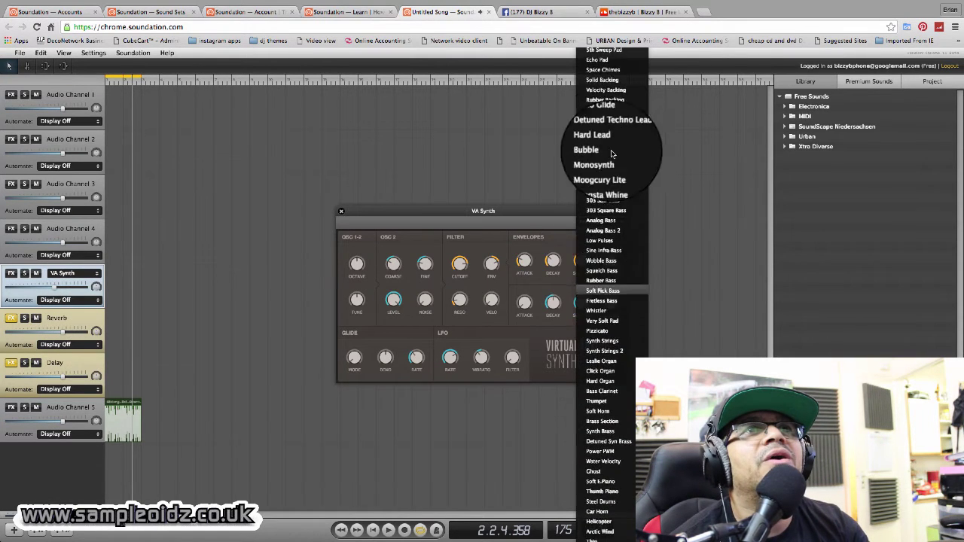
{"action": "left_click", "coordinate": [612, 129]}
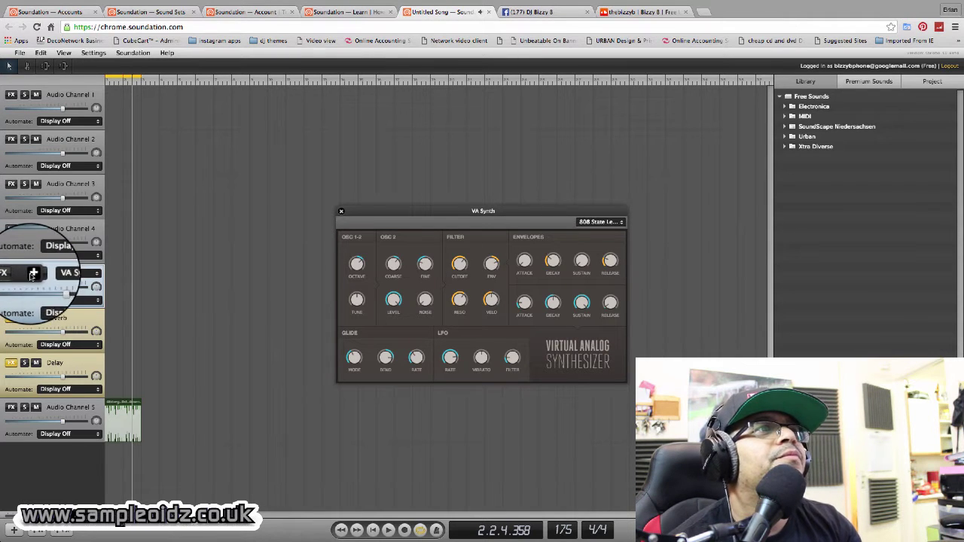
- Add a Reverb effect to the VA Synth track and replay the song from the beginning
{"action": "left_click", "coordinate": [44, 273]}
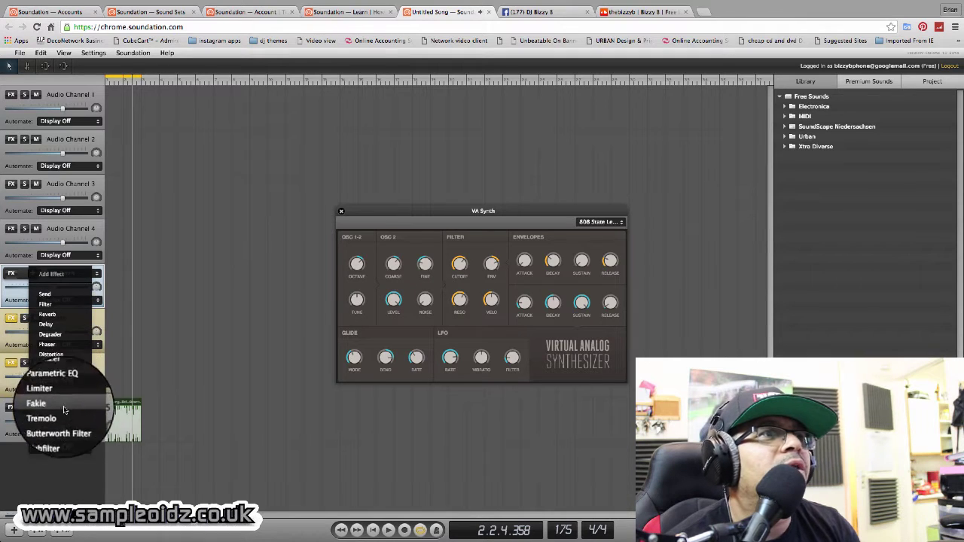
{"action": "left_click", "coordinate": [45, 315]}
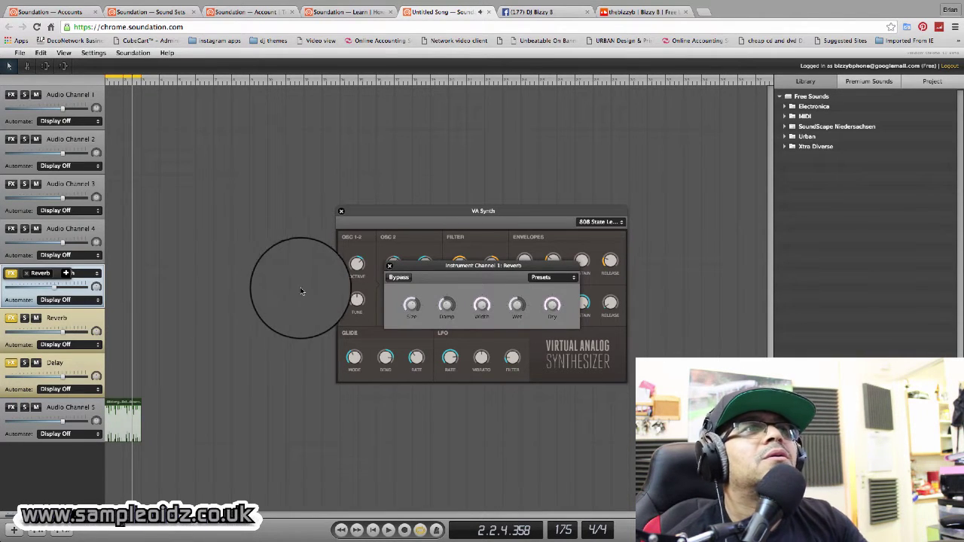
{"action": "left_click", "coordinate": [389, 530]}
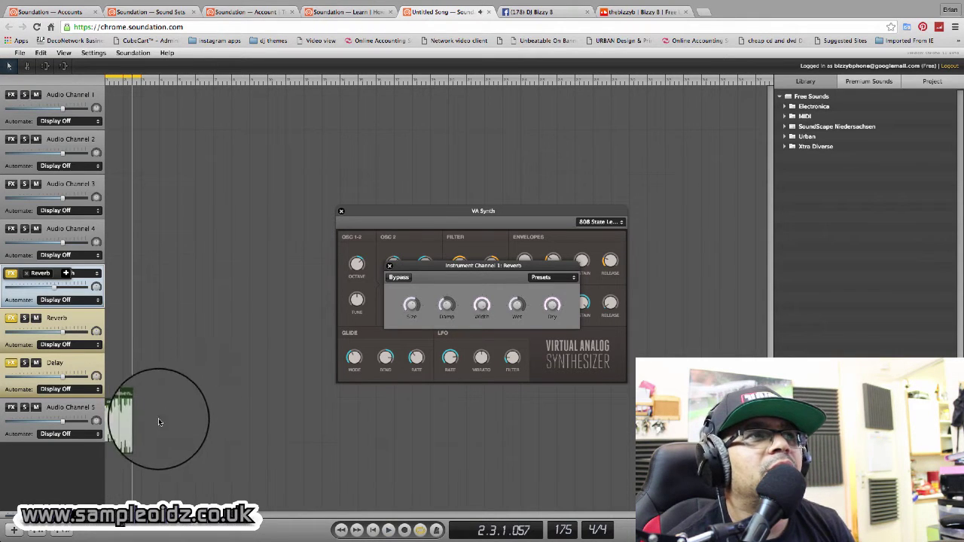
- Copy the amen break along Audio Channel 5 and stretch the loop over more bars
{"action": "left_click_drag", "start_coordinate": [125, 417], "coordinate": [201, 419]}
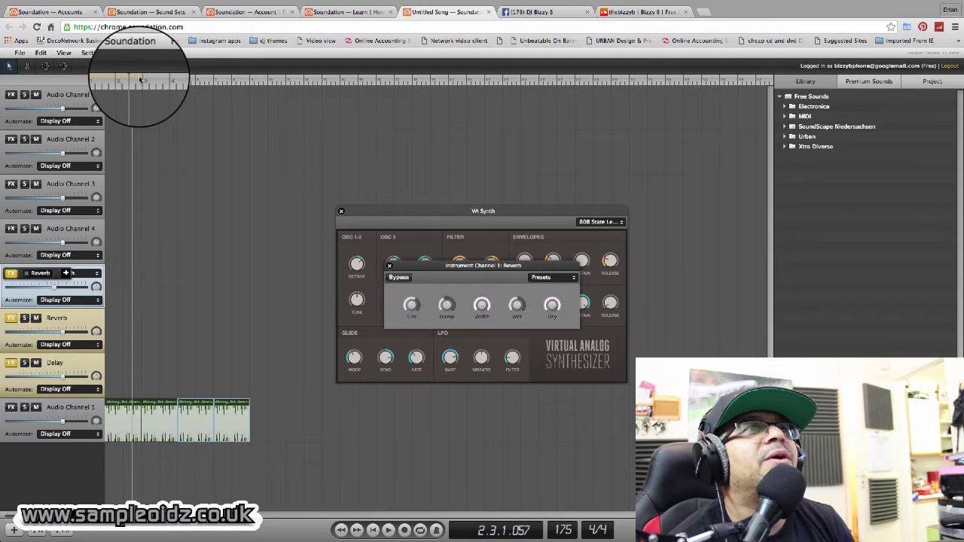
{"action": "left_click_drag", "start_coordinate": [140, 77], "coordinate": [257, 80]}
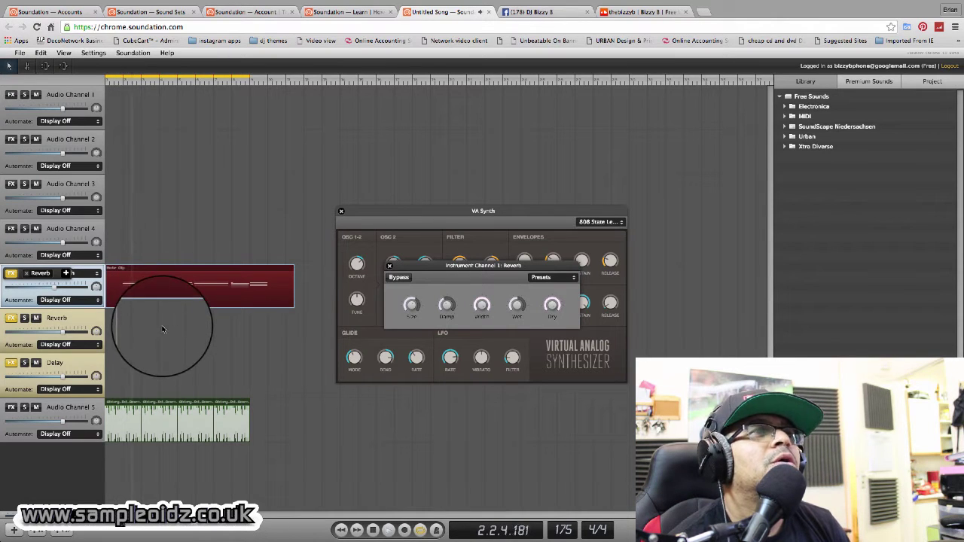
- Open the chord clip's notes, shift the two short notes later and the chord earlier
{"action": "double_click", "coordinate": [162, 286]}
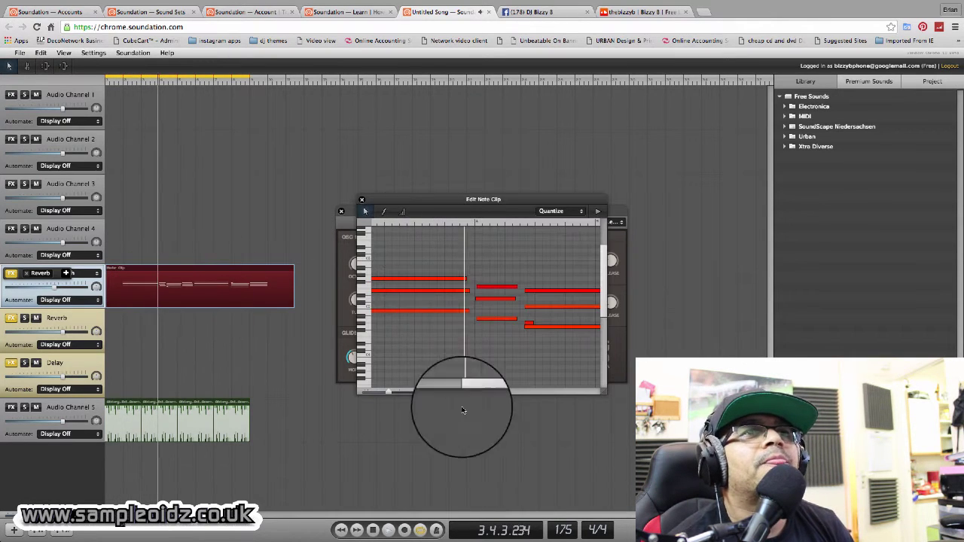
{"action": "left_click_drag", "start_coordinate": [602, 390], "coordinate": [682, 527]}
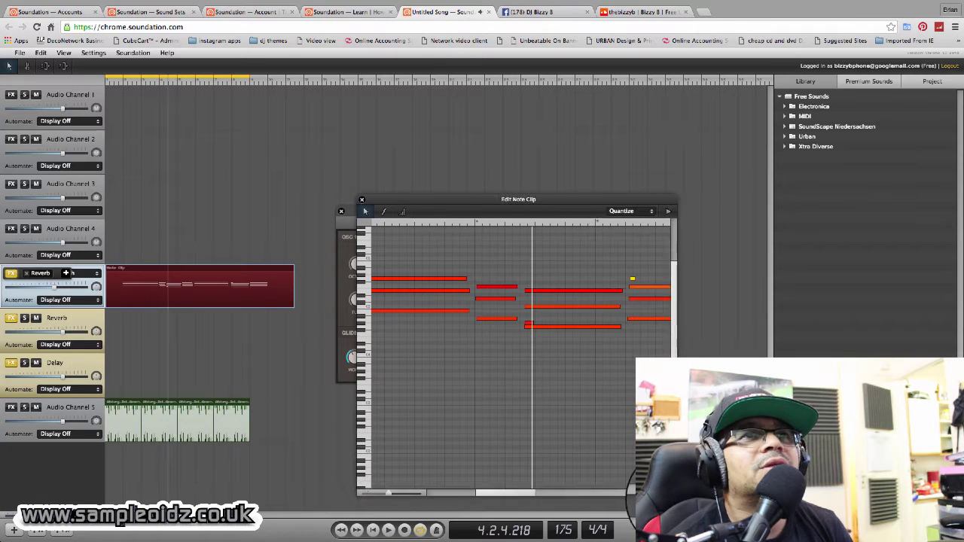
{"action": "left_click", "coordinate": [506, 288]}
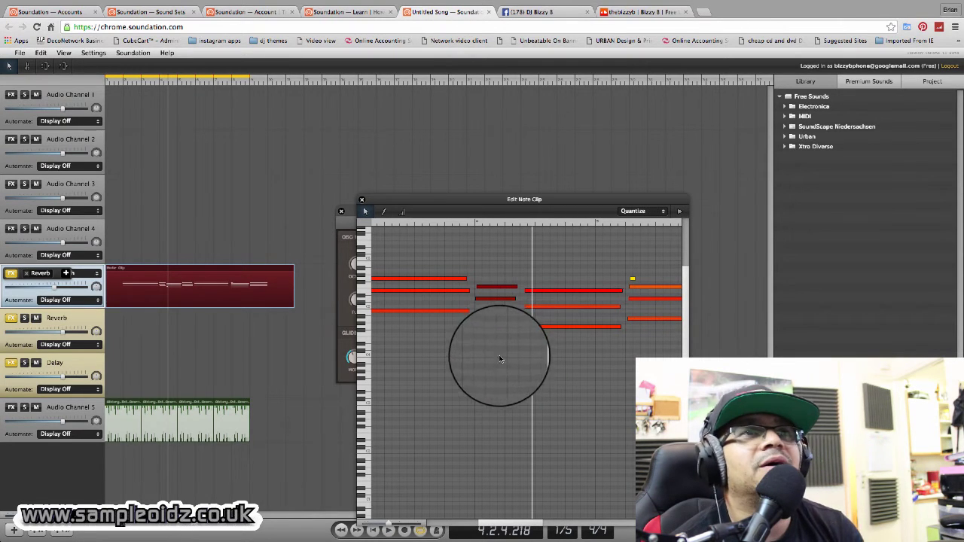
{"action": "left_click_drag", "start_coordinate": [497, 293], "coordinate": [529, 322]}
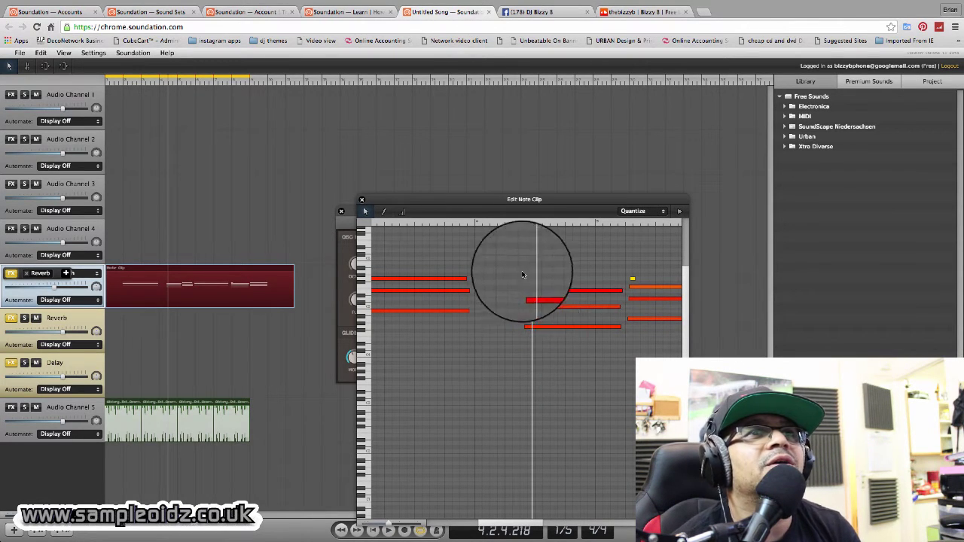
{"action": "left_click_drag", "start_coordinate": [532, 293], "coordinate": [479, 293]}
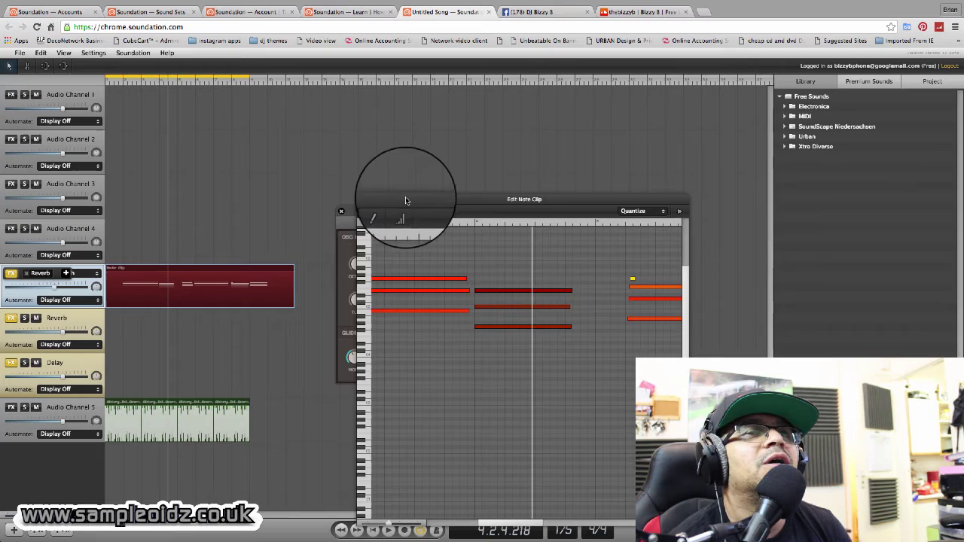
- Enlarge the note editor and move the three-note chord earlier
{"action": "left_click_drag", "start_coordinate": [452, 199], "coordinate": [356, 133]}
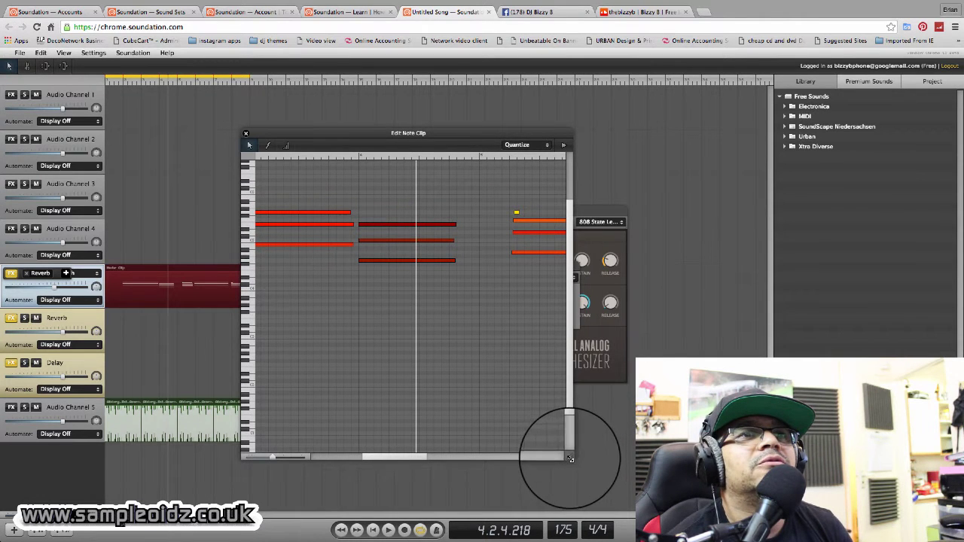
{"action": "left_click_drag", "start_coordinate": [570, 458], "coordinate": [772, 520]}
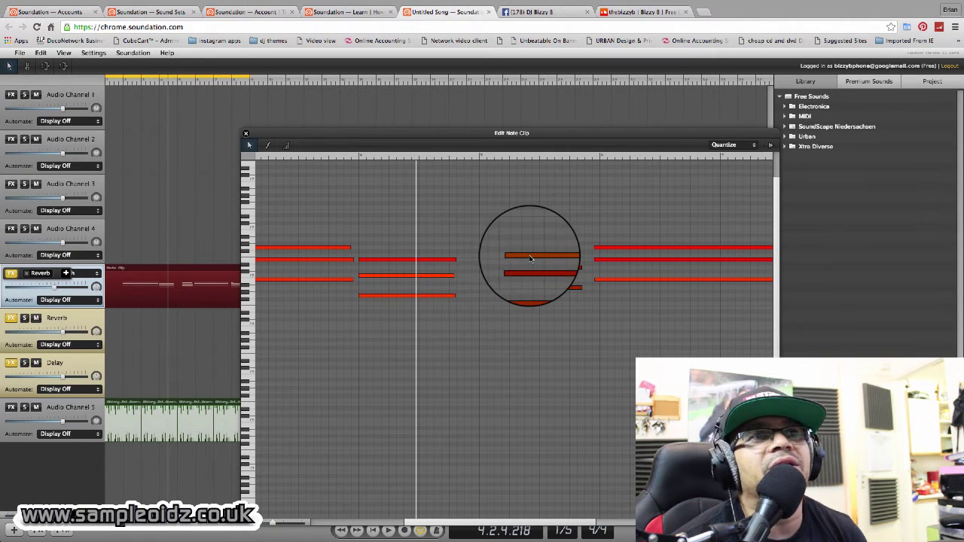
{"action": "mouse_move", "coordinate": [531, 259]}
{"action": "left_mouse_down"}
{"action": "mouse_move", "coordinate": [493, 260]}
{"action": "mouse_move", "coordinate": [494, 306]}
{"action": "left_mouse_up"}
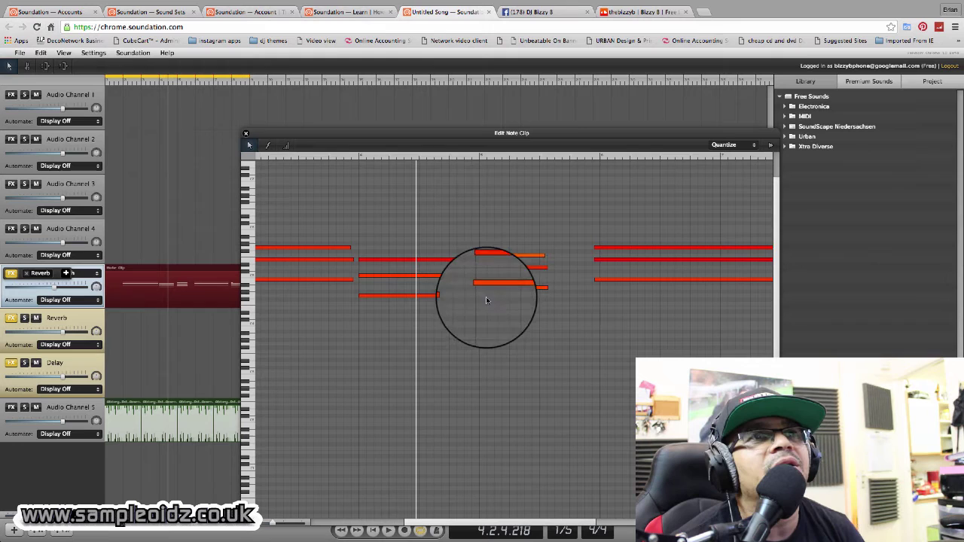
- Select the second chord's notes and lengthen them
{"action": "left_click", "coordinate": [488, 233]}
{"action": "mouse_move", "coordinate": [487, 233]}
{"action": "left_mouse_down"}
{"action": "mouse_move", "coordinate": [455, 296]}
{"action": "mouse_move", "coordinate": [430, 293]}
{"action": "left_mouse_up"}
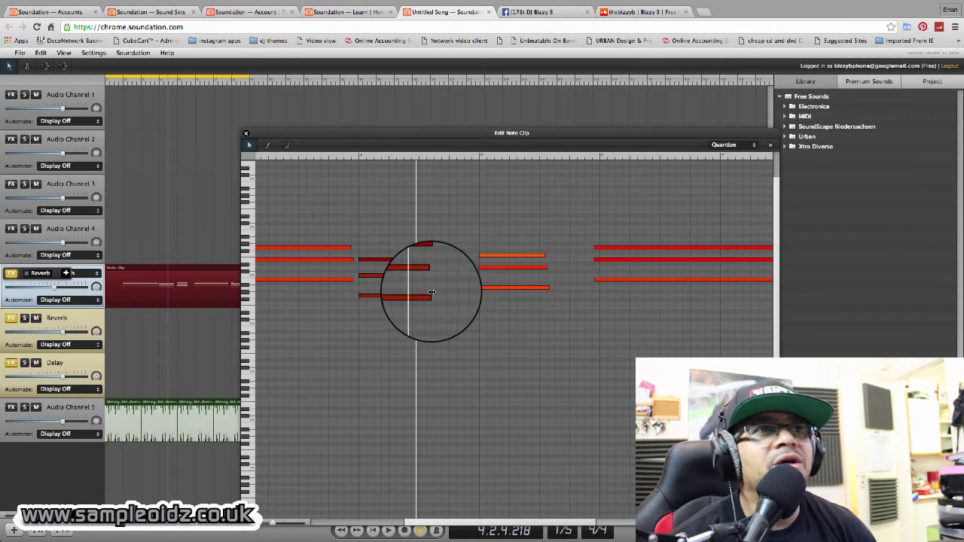
{"action": "left_click_drag", "start_coordinate": [433, 292], "coordinate": [444, 290]}
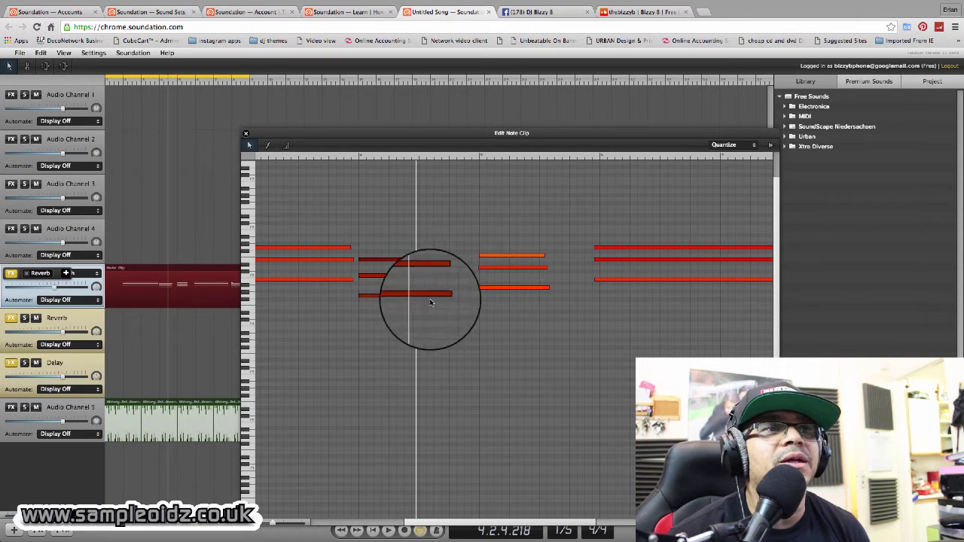
{"action": "left_click_drag", "start_coordinate": [349, 143], "coordinate": [349, 94]}
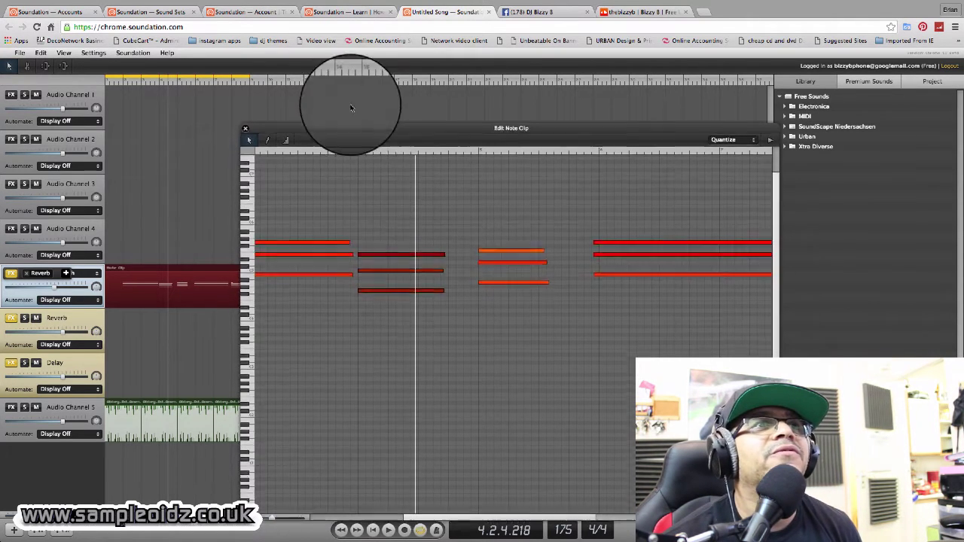
- Quantize the three long opening notes to 1/8
{"action": "left_click", "coordinate": [373, 531]}
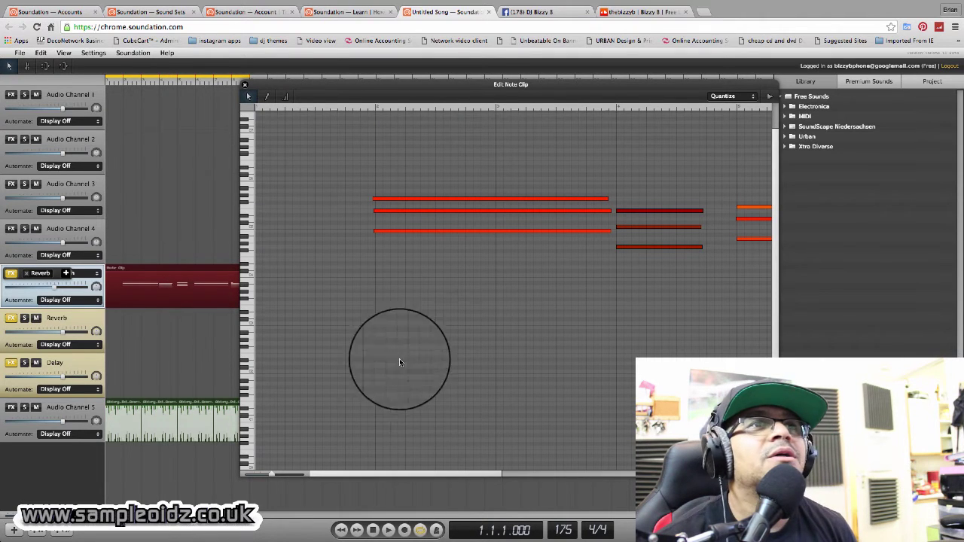
{"action": "left_click_drag", "start_coordinate": [393, 199], "coordinate": [386, 200]}
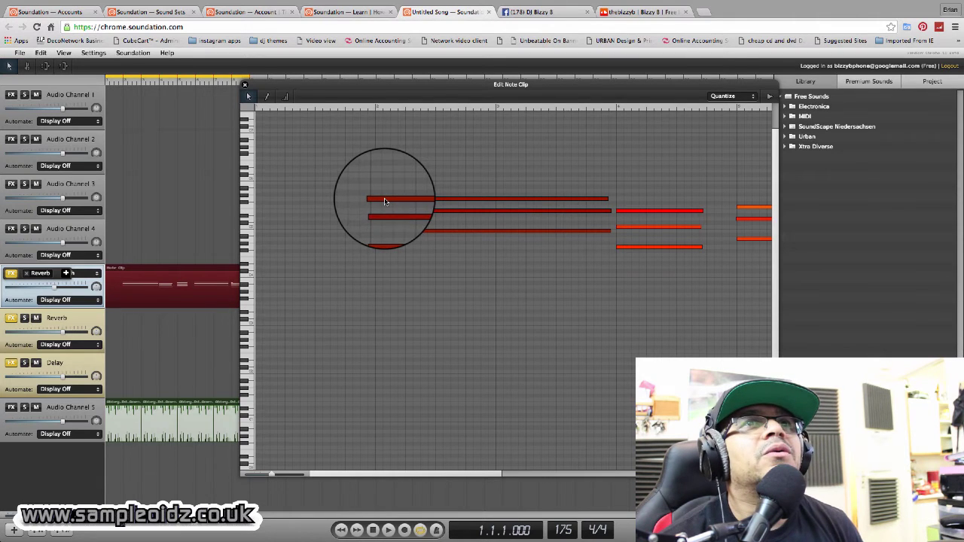
{"action": "left_click", "coordinate": [730, 96]}
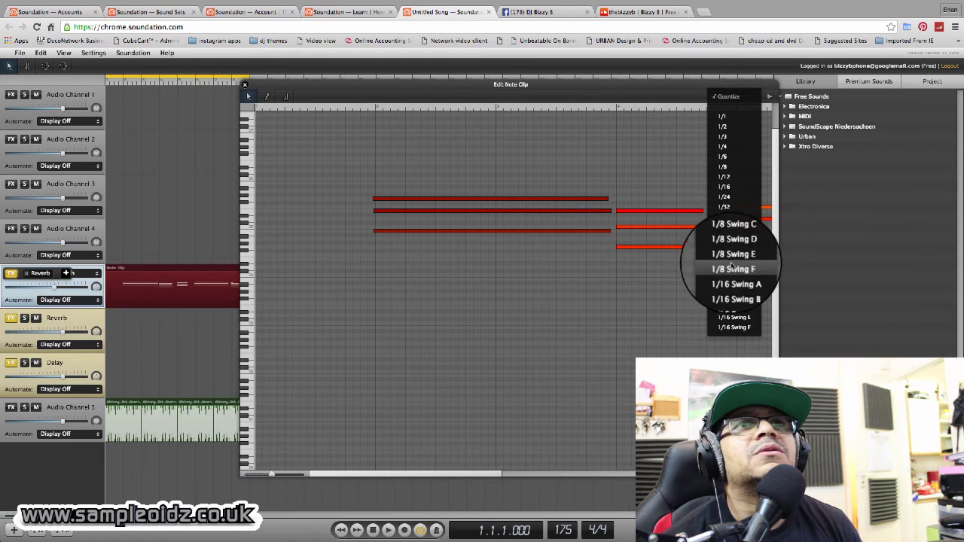
{"action": "left_click", "coordinate": [740, 168]}
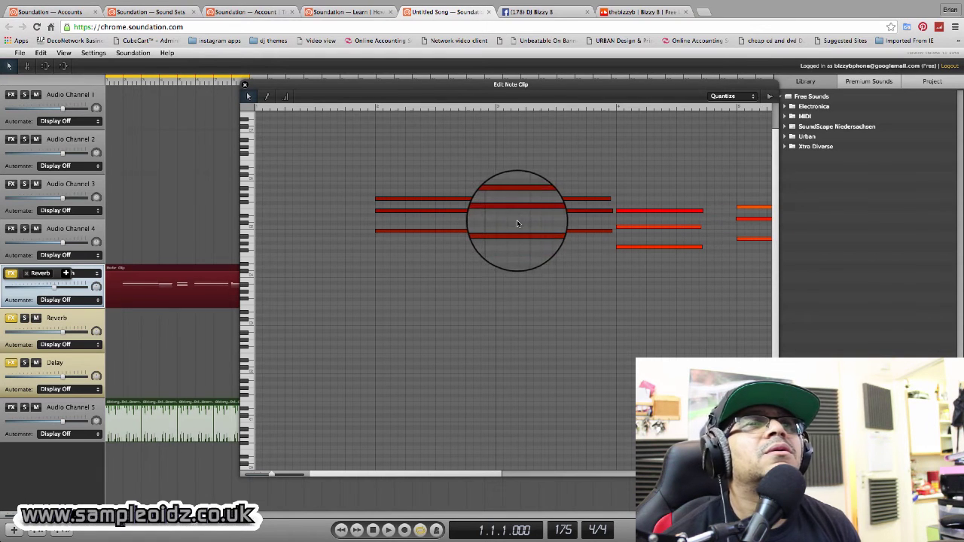
- Play the song, trim the long notes to meet the next chord, and select the short notes
{"action": "key", "text": "space"}
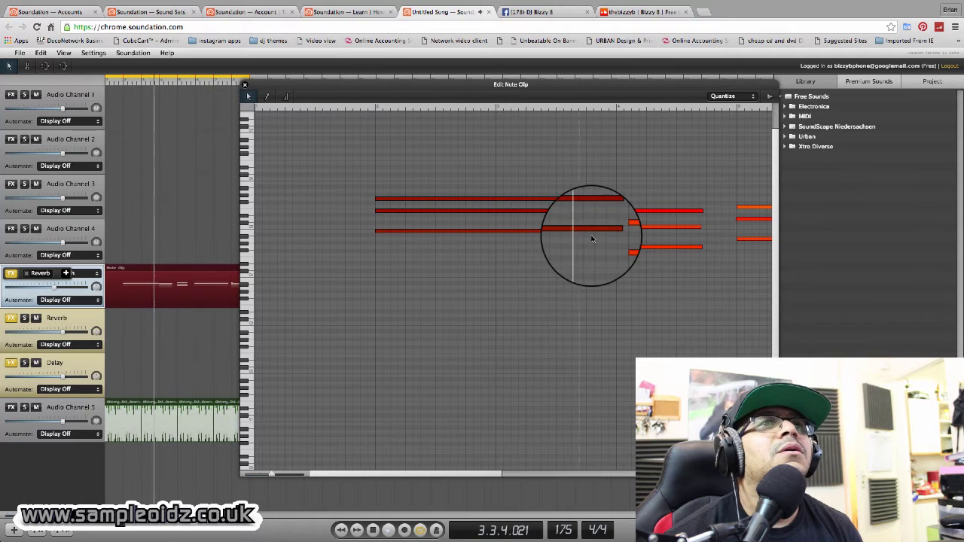
{"action": "left_click_drag", "start_coordinate": [591, 239], "coordinate": [529, 214]}
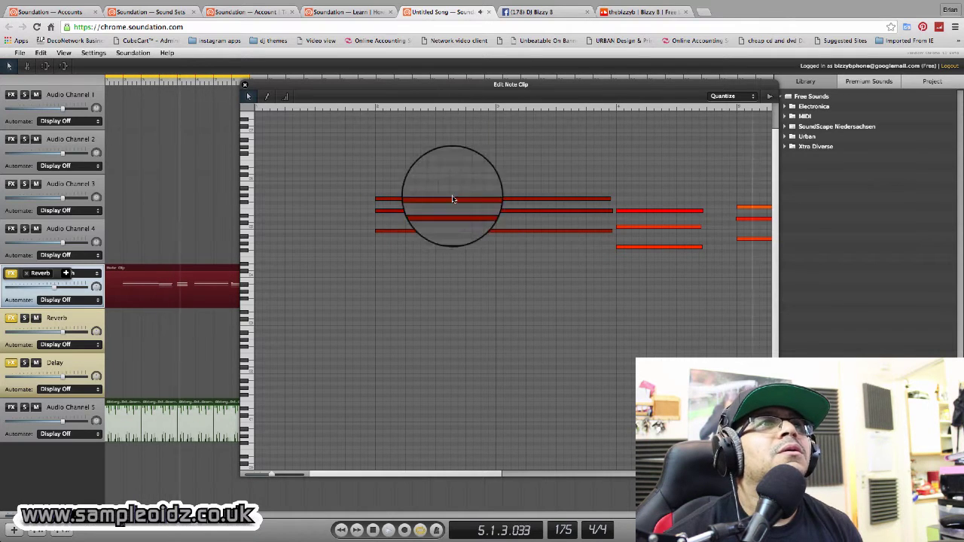
{"action": "left_click_drag", "start_coordinate": [259, 188], "coordinate": [309, 256]}
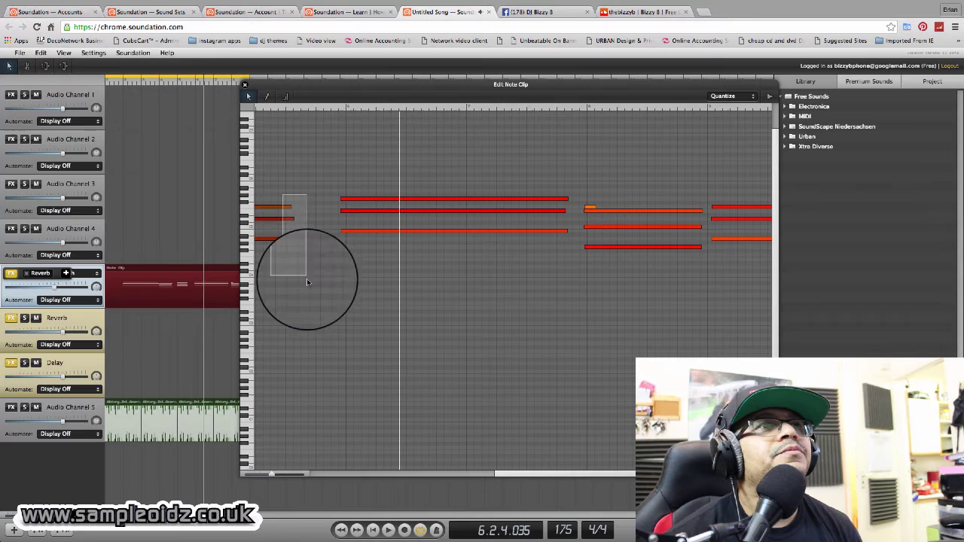
{"action": "left_click", "coordinate": [246, 81]}
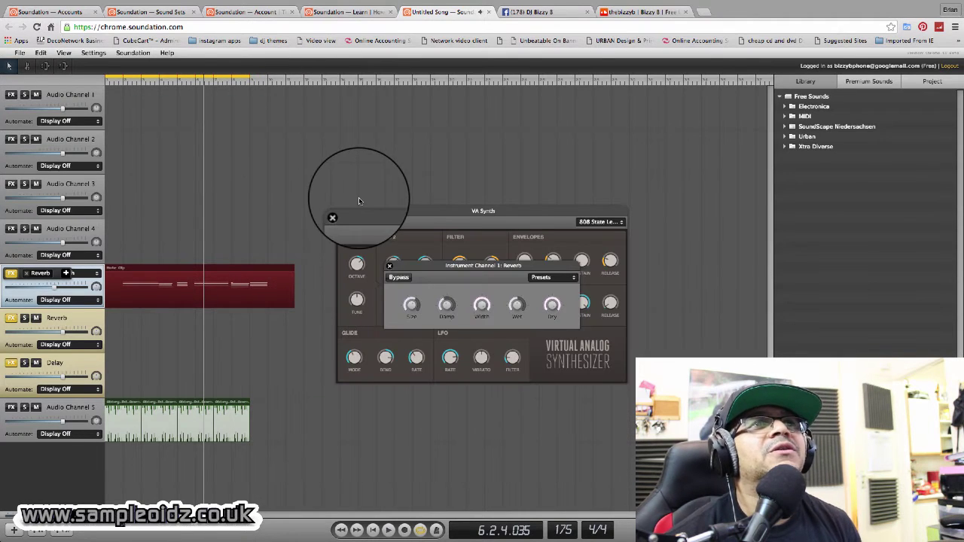